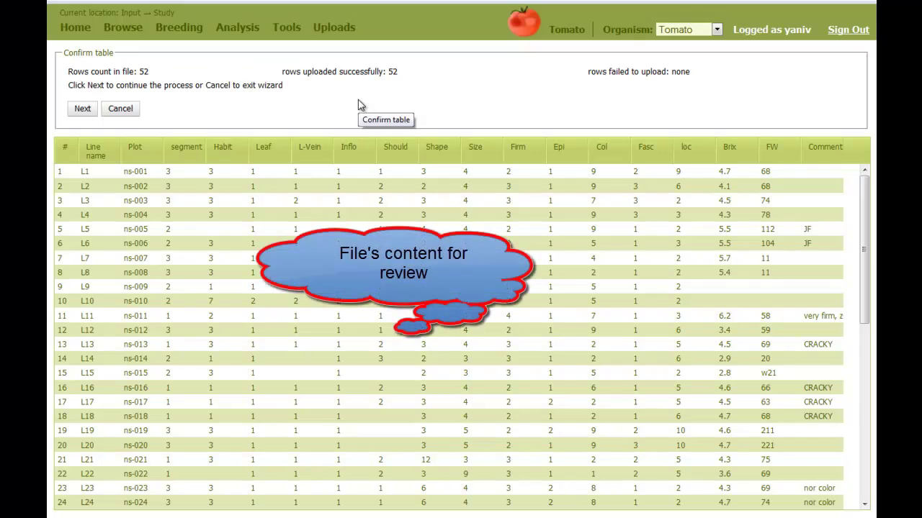
- Continue past the uploaded table review and classify the Line name and Plot columns as factors
{"action": "left_click", "coordinate": [85, 108]}
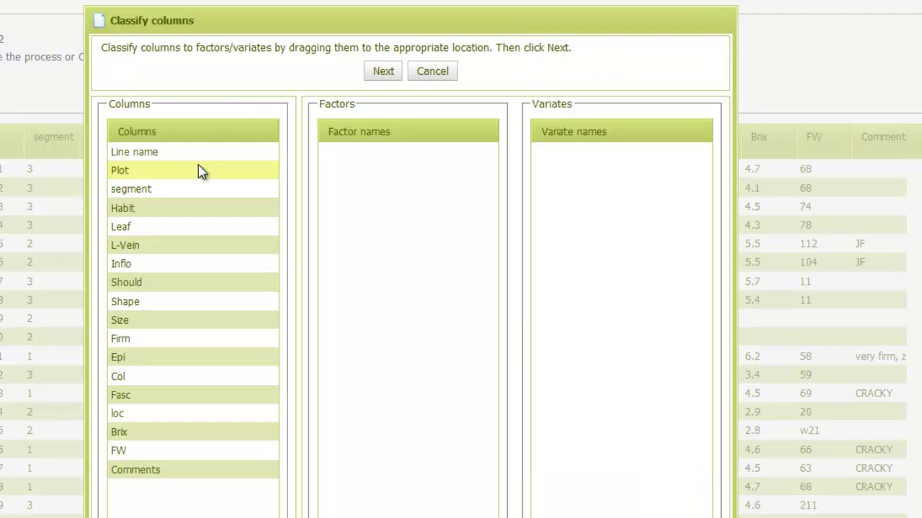
{"action": "left_click", "coordinate": [174, 156]}
{"action": "left_click", "coordinate": [169, 172], "text": "ctrl"}
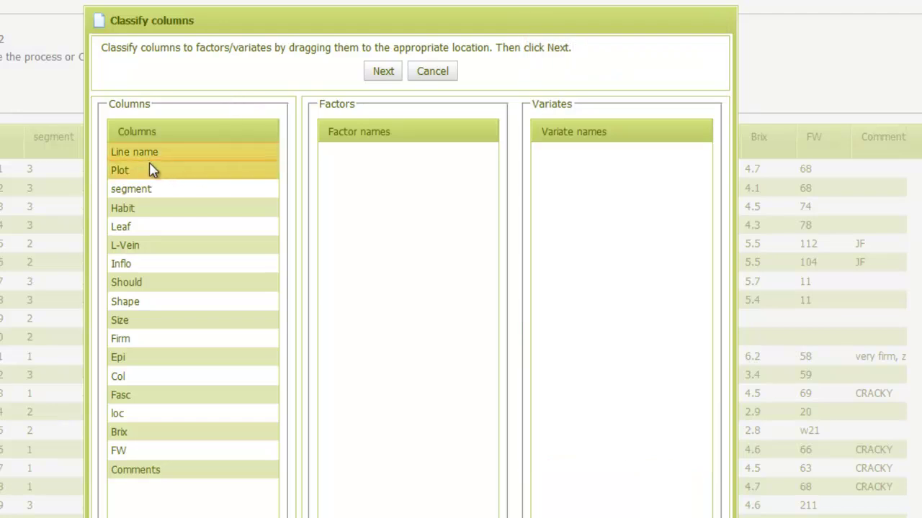
{"action": "left_click_drag", "start_coordinate": [151, 169], "coordinate": [387, 170]}
- Classify all remaining columns, segment through Comments, as variates and continue through the variable definitions to the study page
{"action": "left_click", "coordinate": [144, 152]}
{"action": "left_click", "coordinate": [184, 437], "text": "shift"}
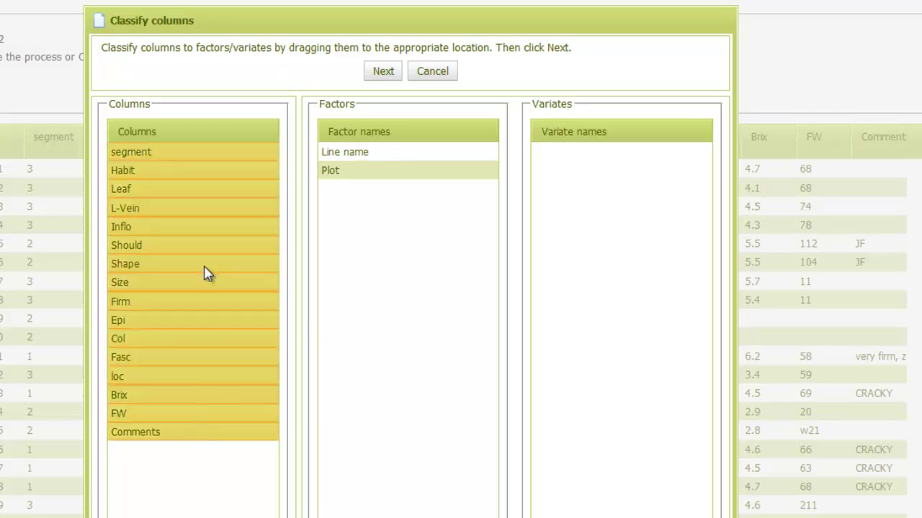
{"action": "left_click_drag", "start_coordinate": [158, 200], "coordinate": [568, 200]}
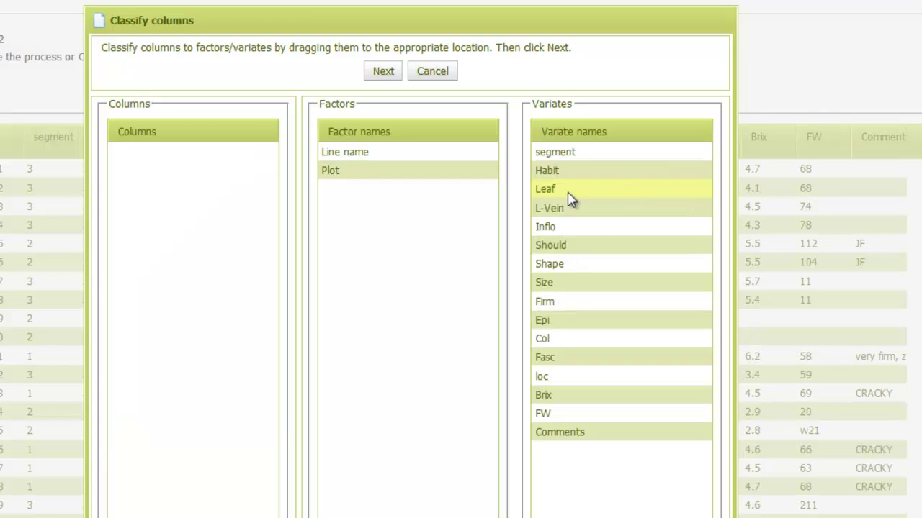
{"action": "left_click", "coordinate": [383, 72]}
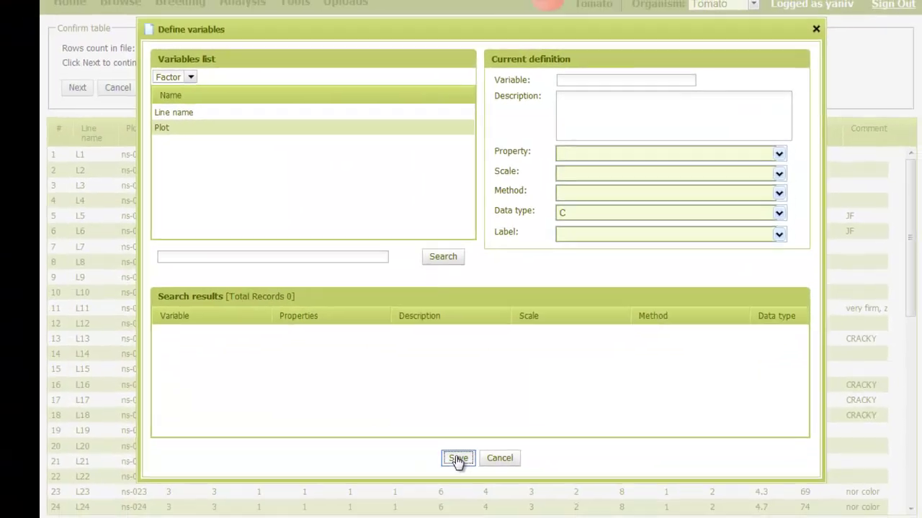
{"action": "left_click", "coordinate": [397, 515]}
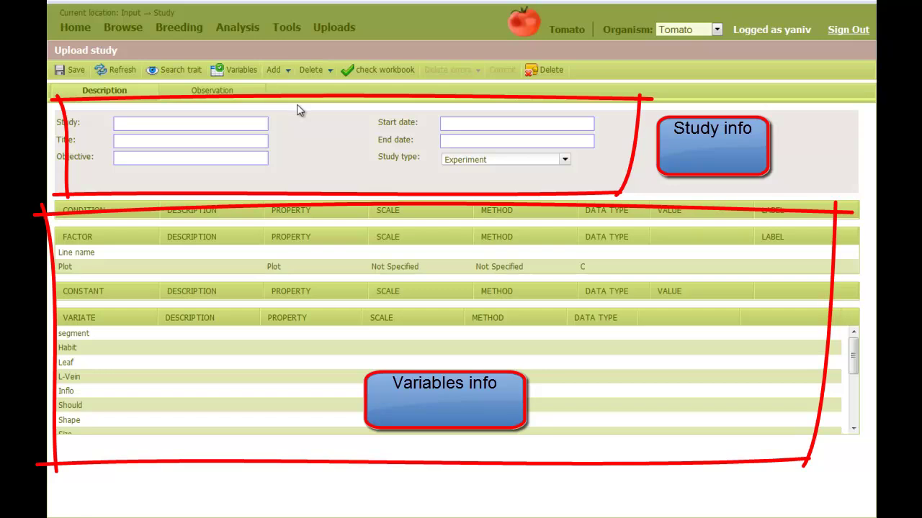
- Name the study "Akko summer 11", title it "Phenotypes observations", and save the workbook
{"action": "left_click", "coordinate": [213, 94]}
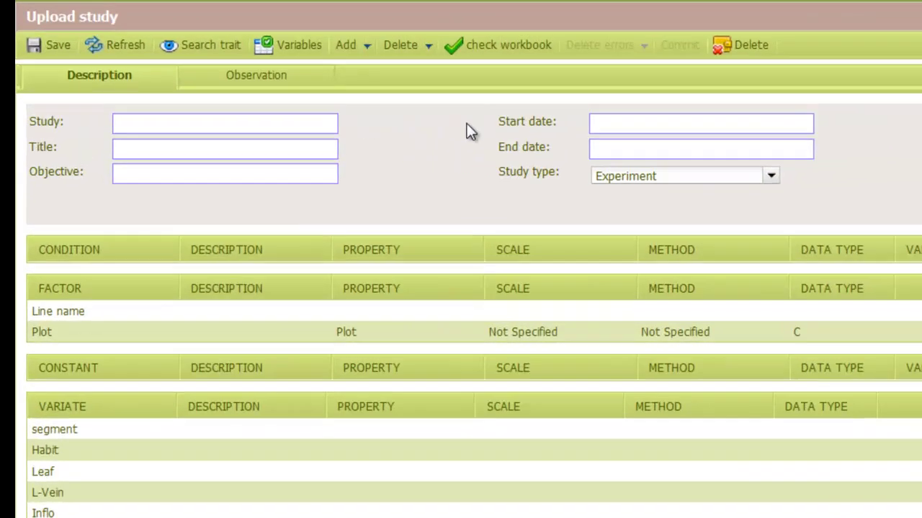
{"action": "type", "text": "Akk"}
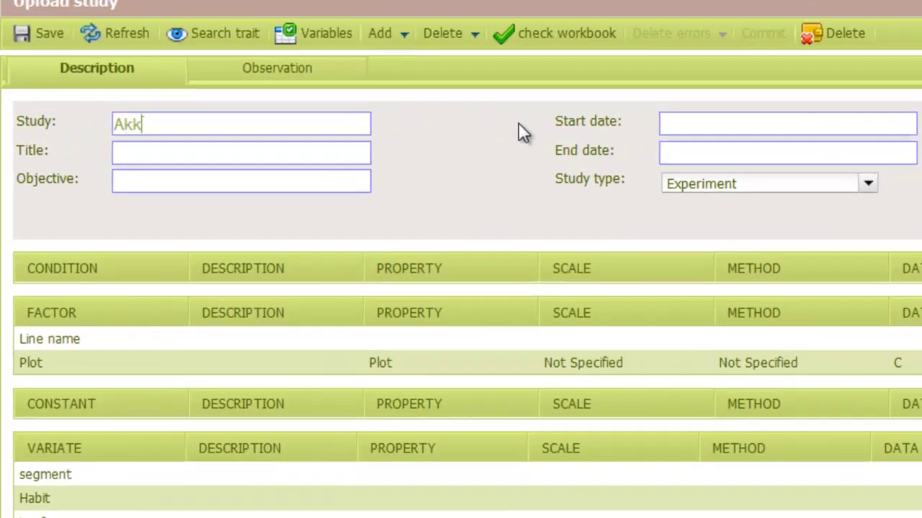
{"action": "type", "text": "o summer 11"}
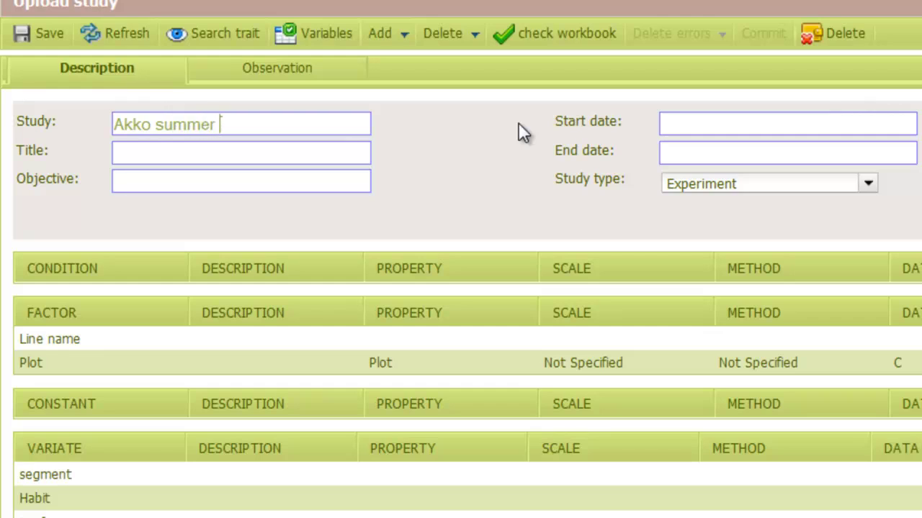
{"action": "left_click", "coordinate": [205, 151]}
{"action": "type", "text": "Phenotype"}
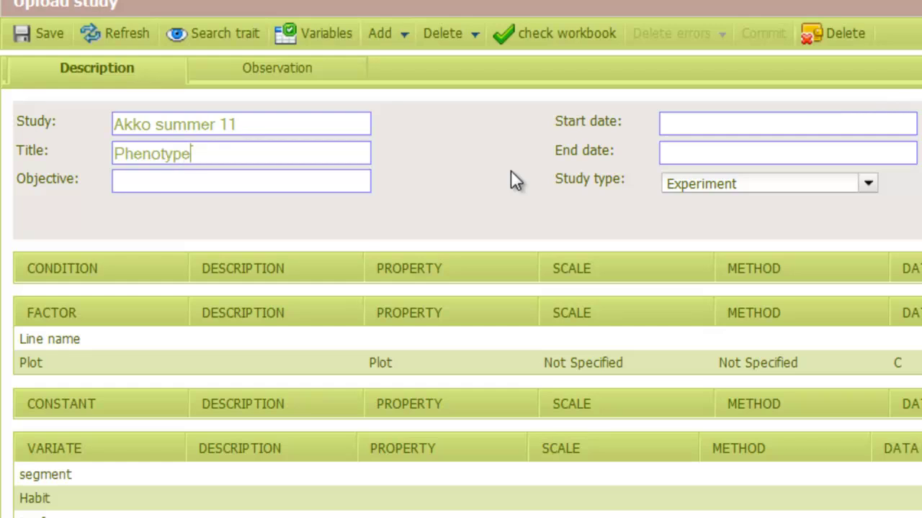
{"action": "type", "text": "s observations"}
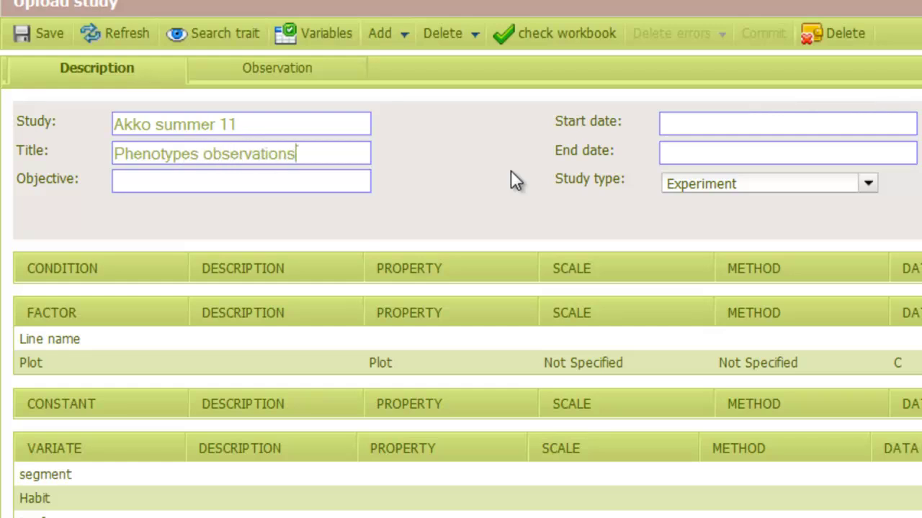
{"action": "left_click", "coordinate": [37, 32]}
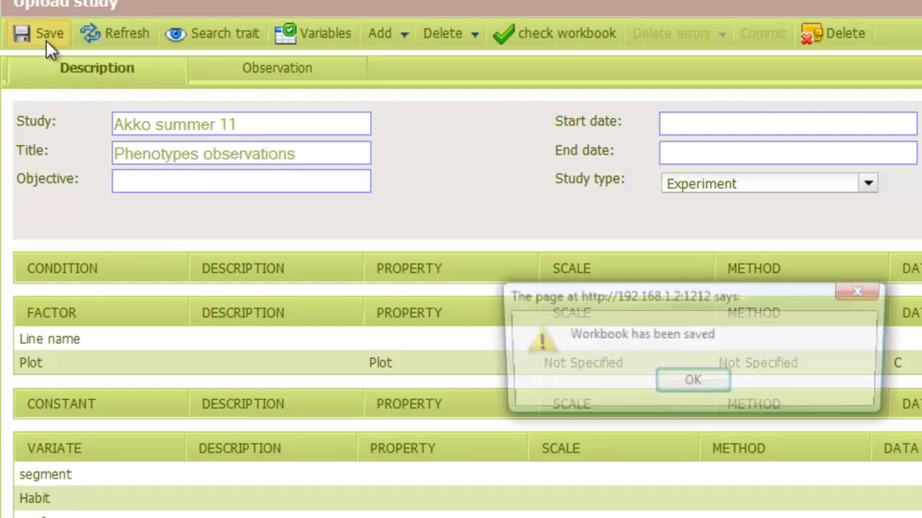
{"action": "left_click", "coordinate": [657, 375]}
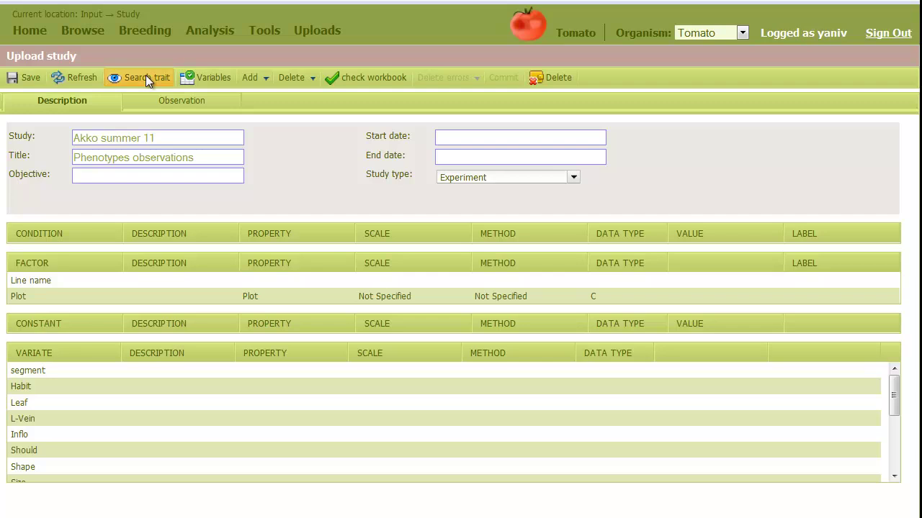
- Run the automatic trait search to match the study's variables to existing traits
{"action": "left_click", "coordinate": [146, 76]}
{"action": "left_click", "coordinate": [439, 308]}
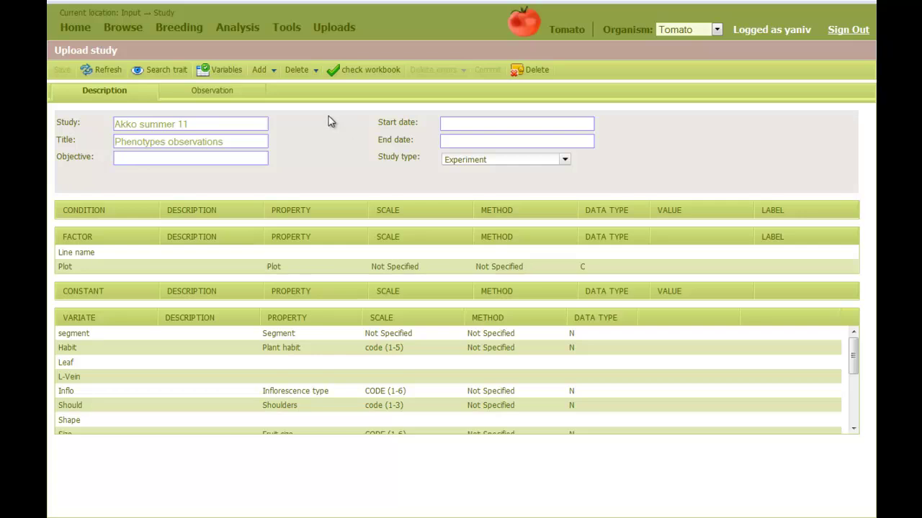
- Open the variable definitions for the variates and set the Leaf variable's property to Leaf shape
{"action": "left_click", "coordinate": [231, 78]}
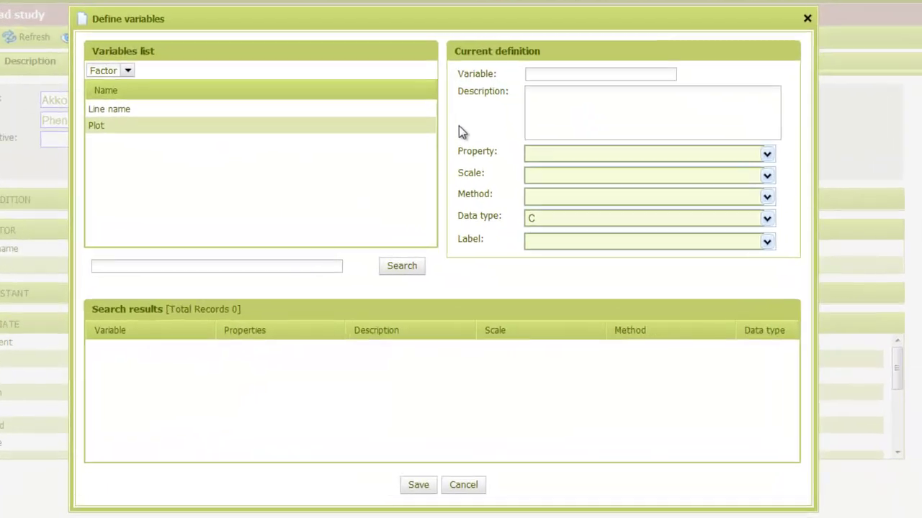
{"action": "left_click", "coordinate": [109, 63]}
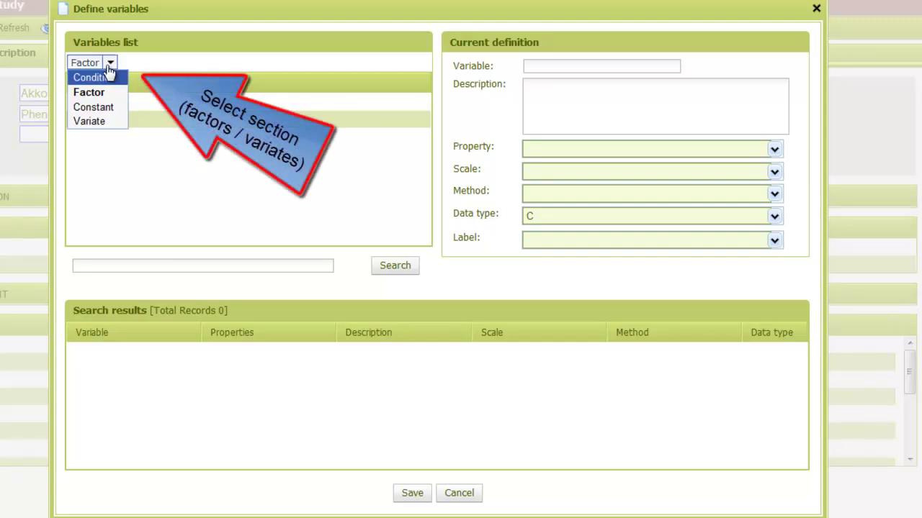
{"action": "left_click", "coordinate": [90, 121]}
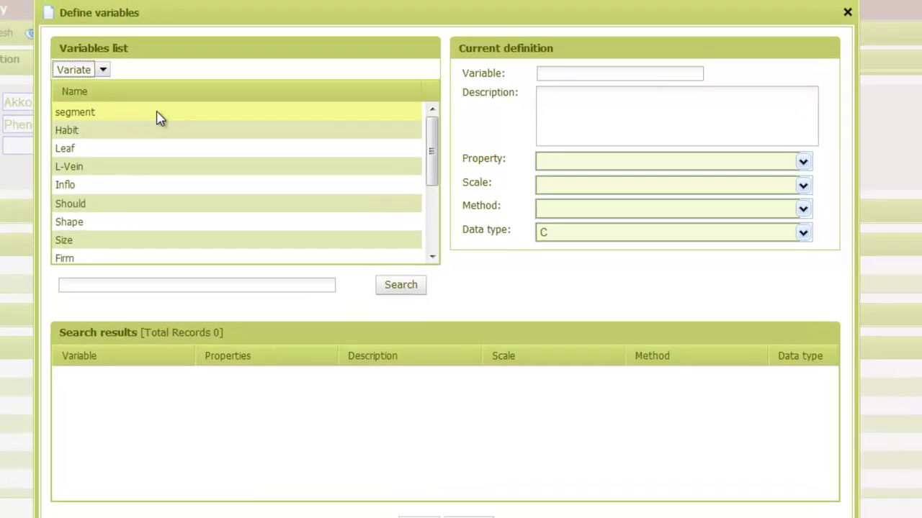
{"action": "left_click", "coordinate": [181, 104]}
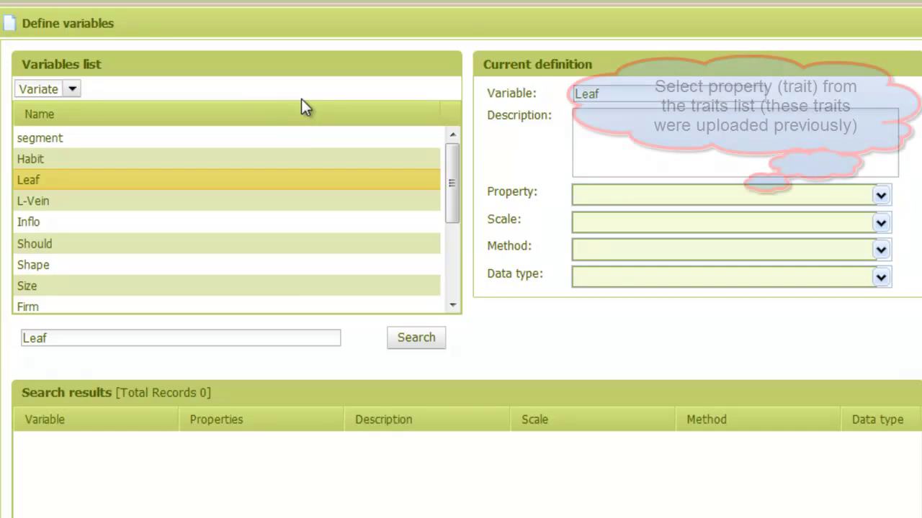
{"action": "left_click", "coordinate": [651, 194]}
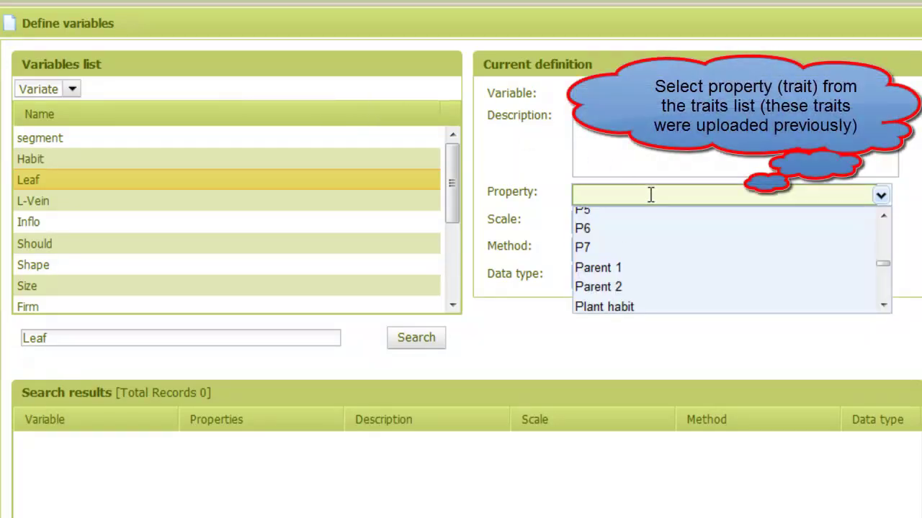
{"action": "type", "text": "Leaf shape"}
{"action": "left_click", "coordinate": [639, 218]}
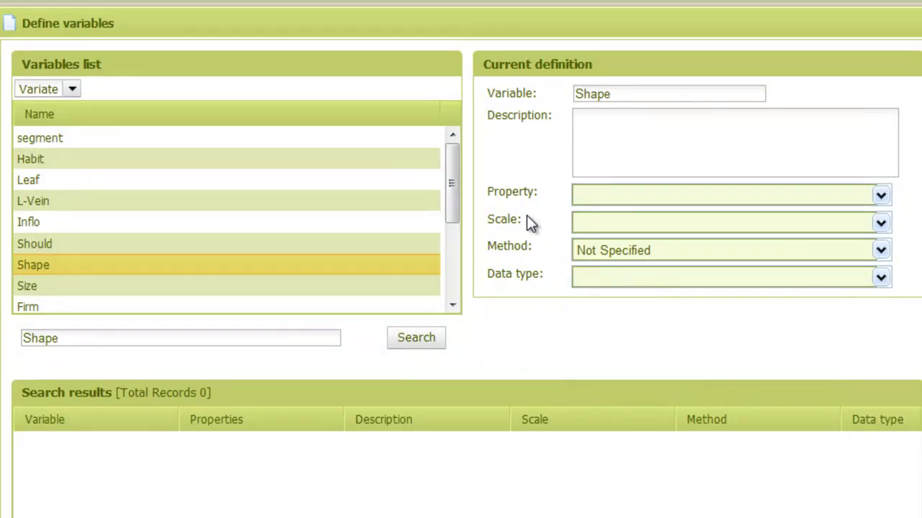
- Define the Shape variate with property Fruit shape, scale code (1-9), method Eye inspection and data type N, and save the definitions
{"action": "left_click", "coordinate": [409, 337]}
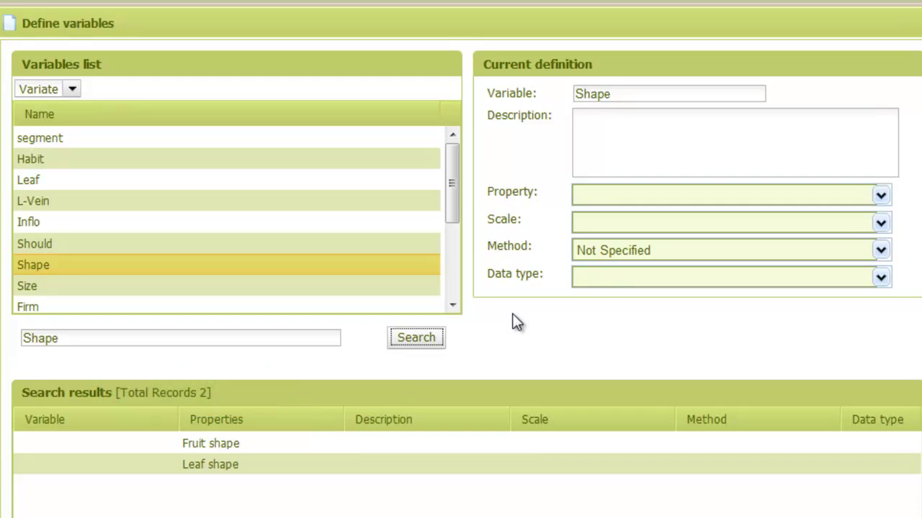
{"action": "left_click", "coordinate": [244, 442]}
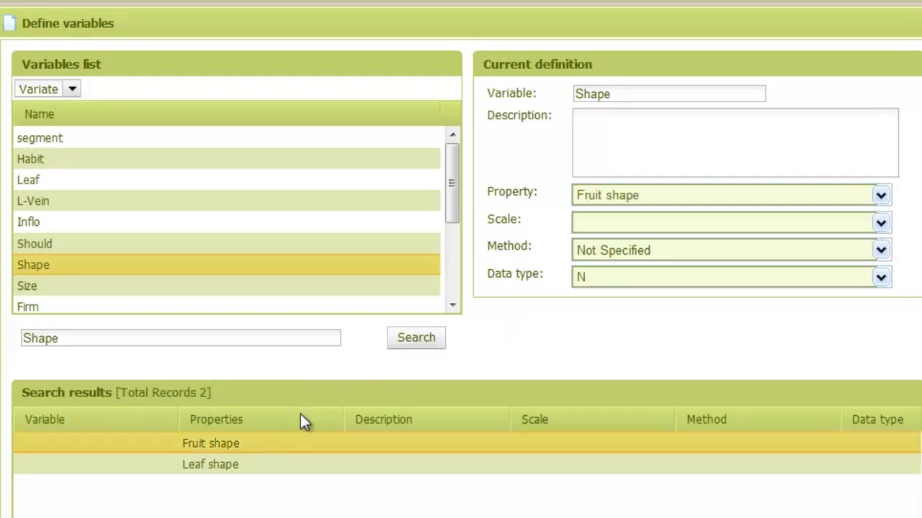
{"action": "left_click", "coordinate": [583, 223]}
{"action": "left_click", "coordinate": [596, 247]}
{"action": "left_click", "coordinate": [596, 249]}
{"action": "left_click", "coordinate": [603, 275]}
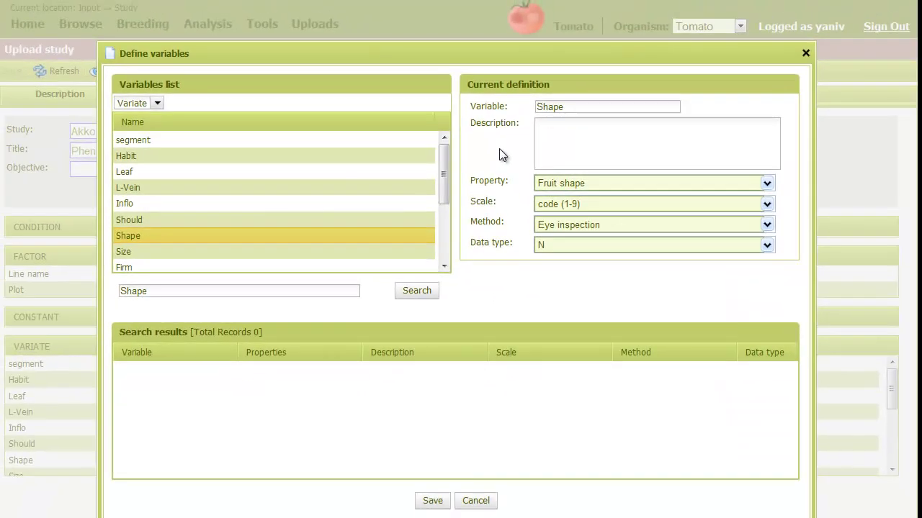
{"action": "left_click", "coordinate": [432, 502]}
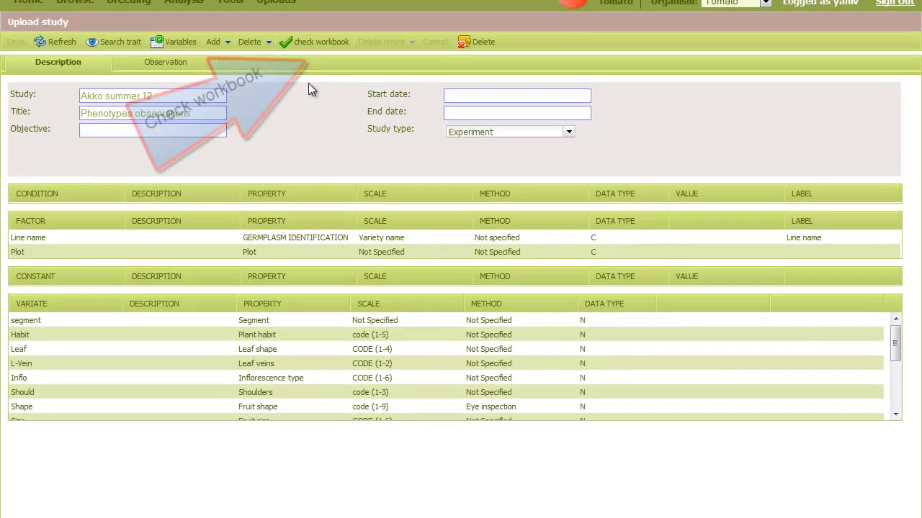
- Check the workbook for errors and dismiss the error summary
{"action": "left_click", "coordinate": [306, 41]}
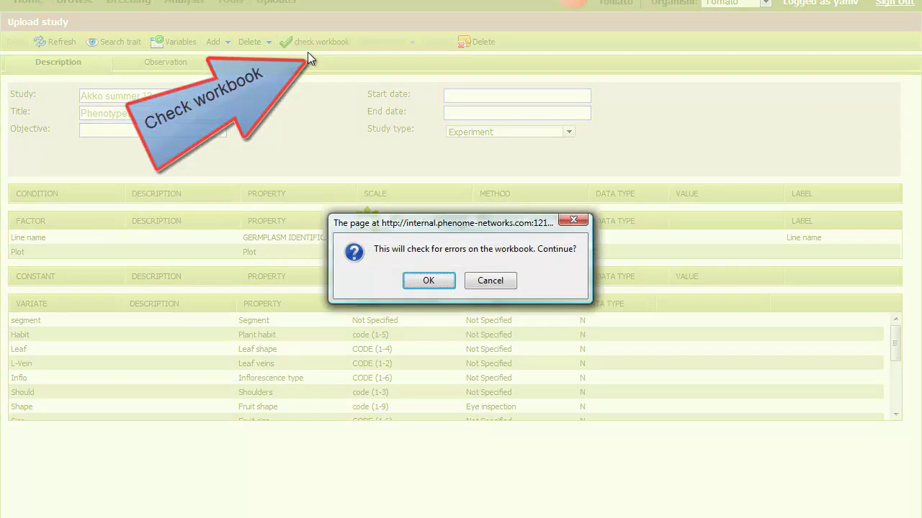
{"action": "left_click", "coordinate": [424, 279]}
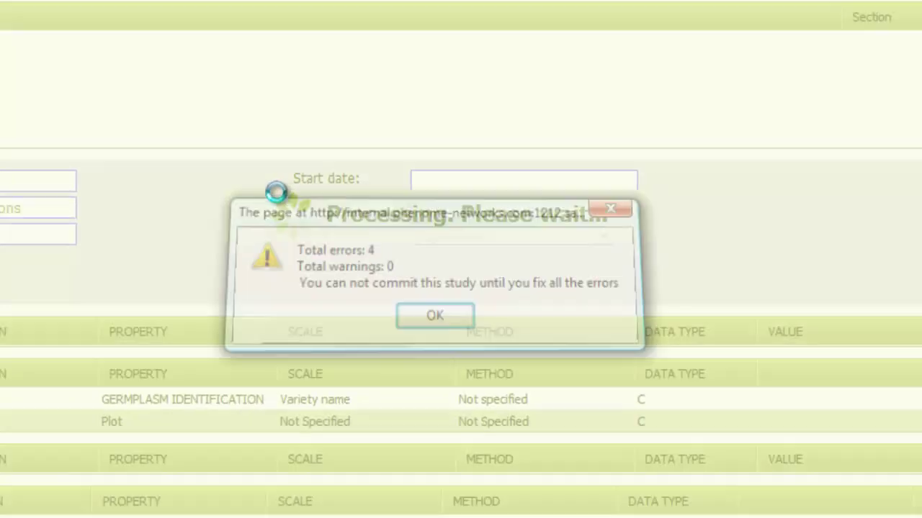
{"action": "left_click", "coordinate": [429, 316]}
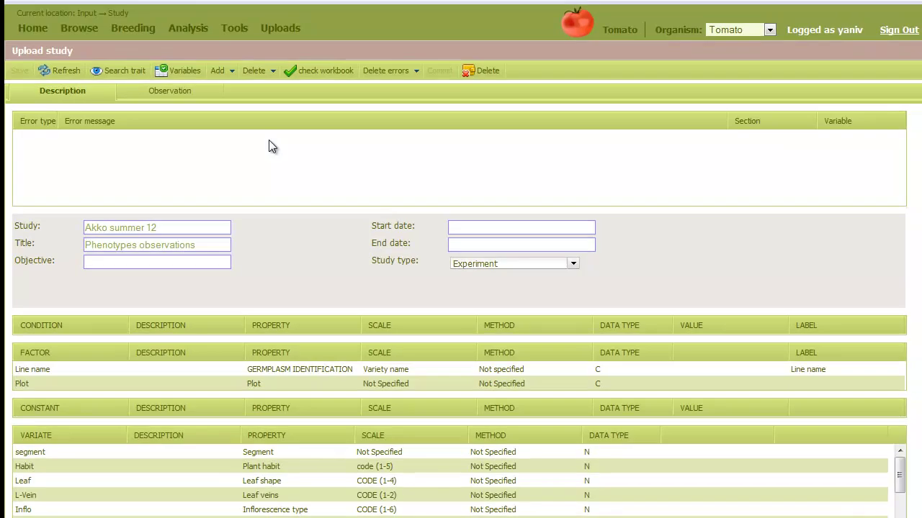
- Replace the unrecognized line name L43h in the observation data with the existing germplasm L43
{"action": "left_click", "coordinate": [185, 98]}
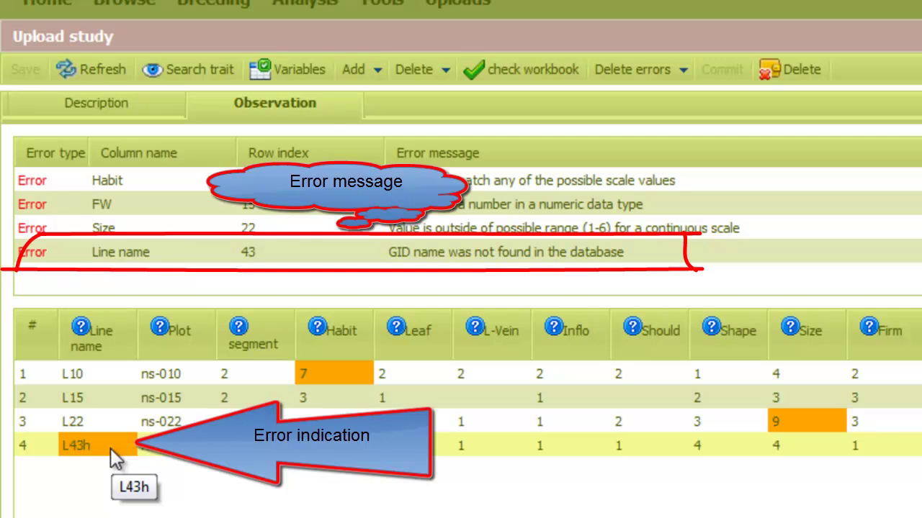
{"action": "left_click", "coordinate": [110, 448]}
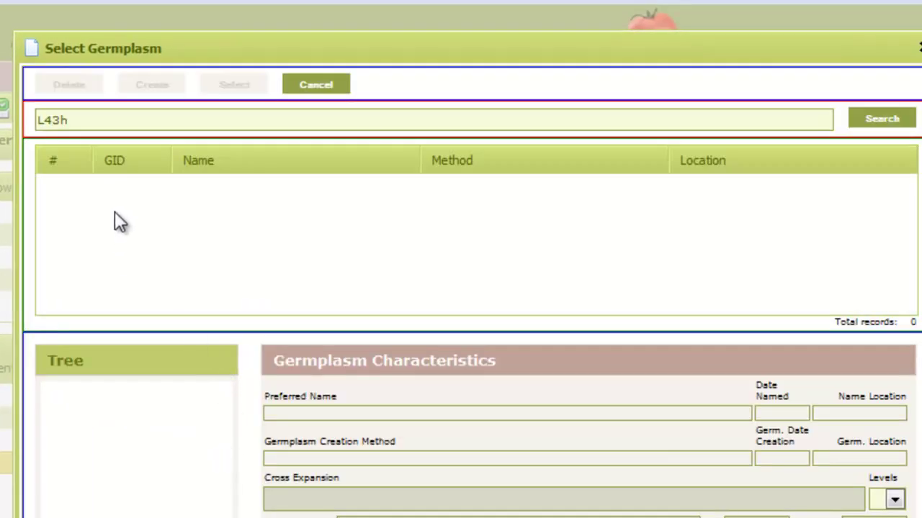
{"action": "left_click", "coordinate": [109, 119]}
{"action": "key", "text": "BackSpace"}
{"action": "left_click", "coordinate": [867, 122]}
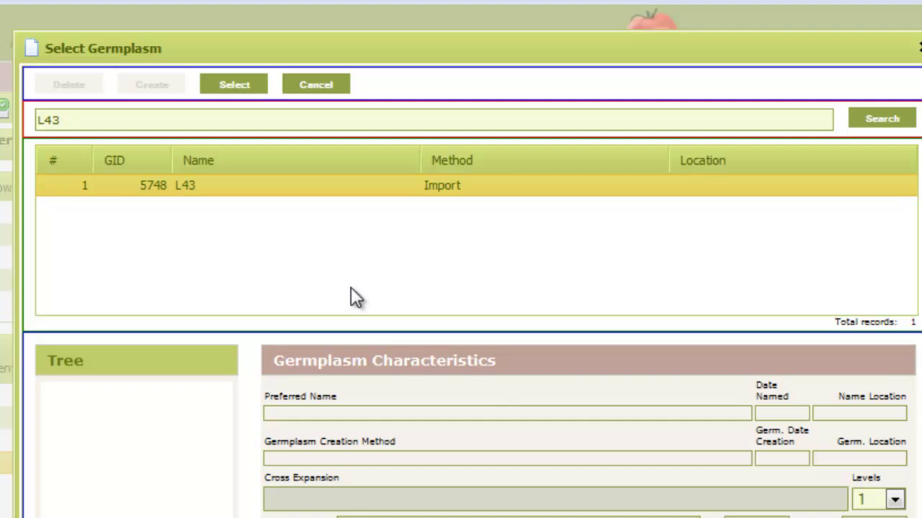
{"action": "left_click", "coordinate": [235, 87]}
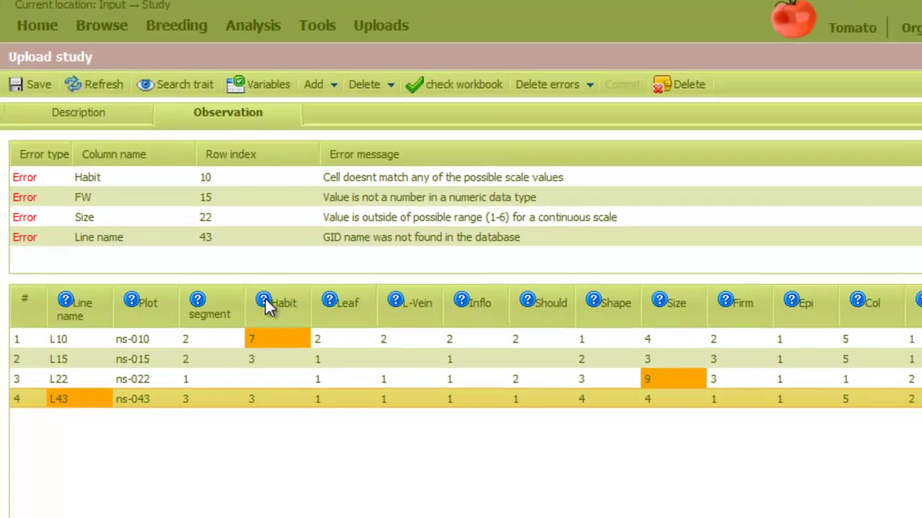
- Look up the possible values of the Habit trait and set the Habit value of line L10 to 5
{"action": "left_click", "coordinate": [265, 302]}
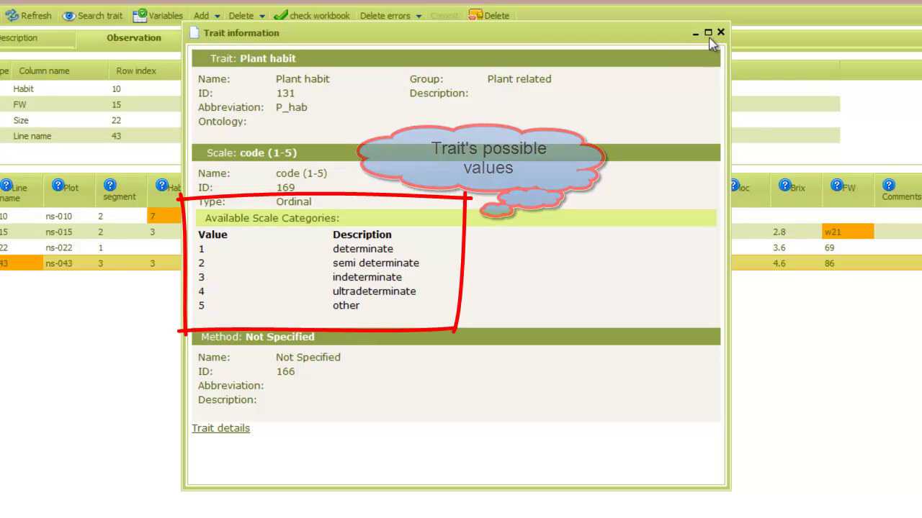
{"action": "left_click", "coordinate": [719, 33]}
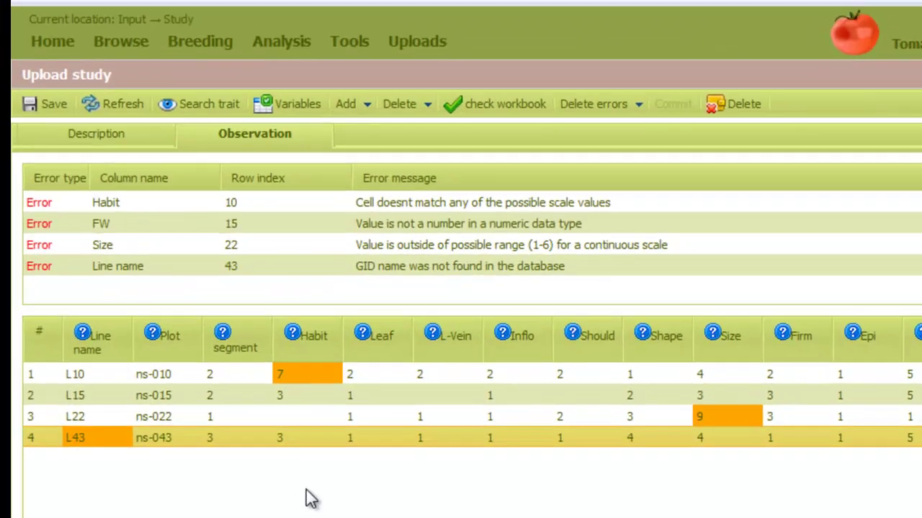
{"action": "double_click", "coordinate": [300, 372]}
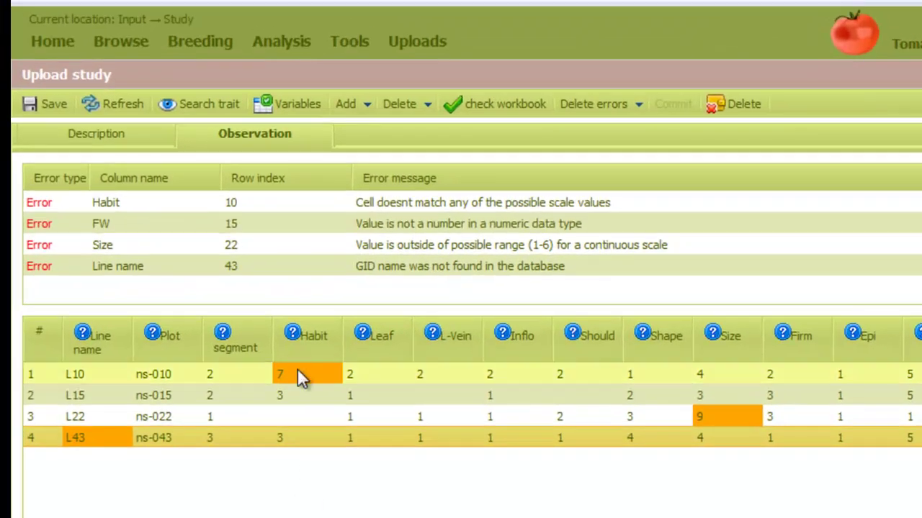
{"action": "key", "text": "BackSpace"}
{"action": "type", "text": "5"}
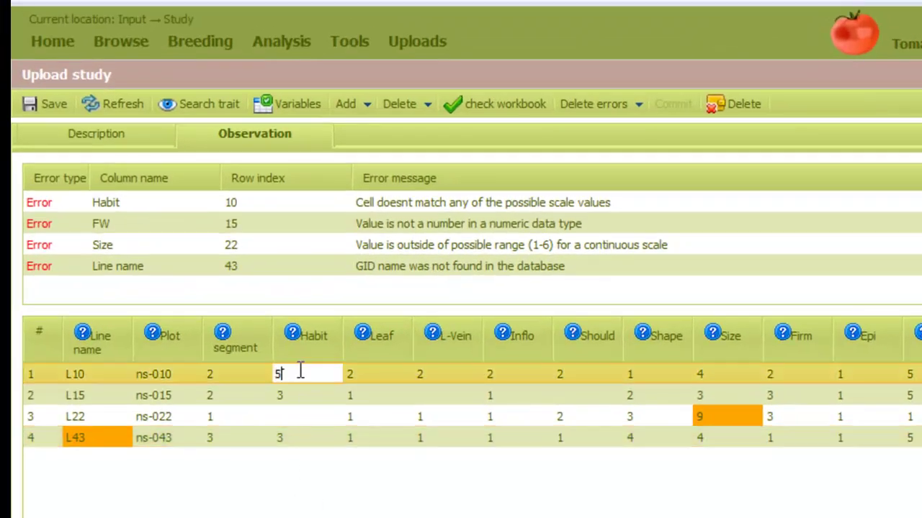
- Look up the value range of the Size trait and clear the out-of-range Size value of line L22
{"action": "key", "text": "Return"}
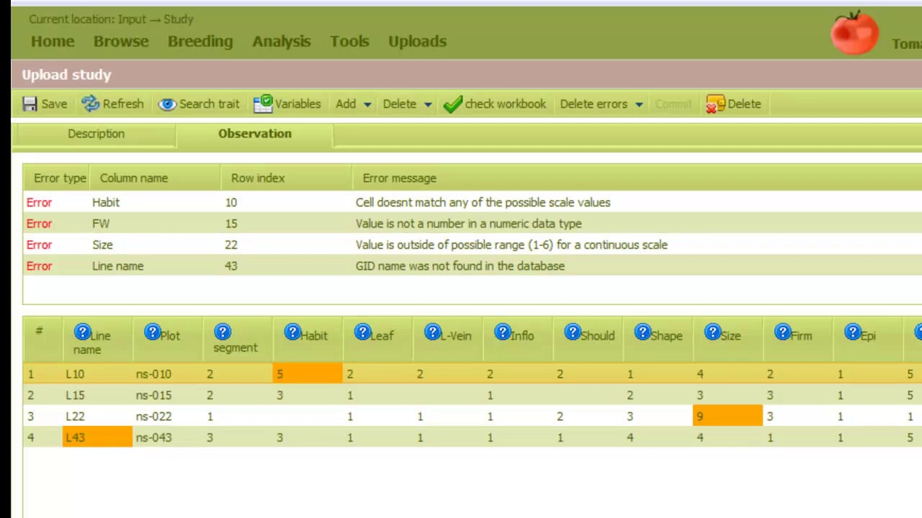
{"action": "left_click", "coordinate": [713, 334]}
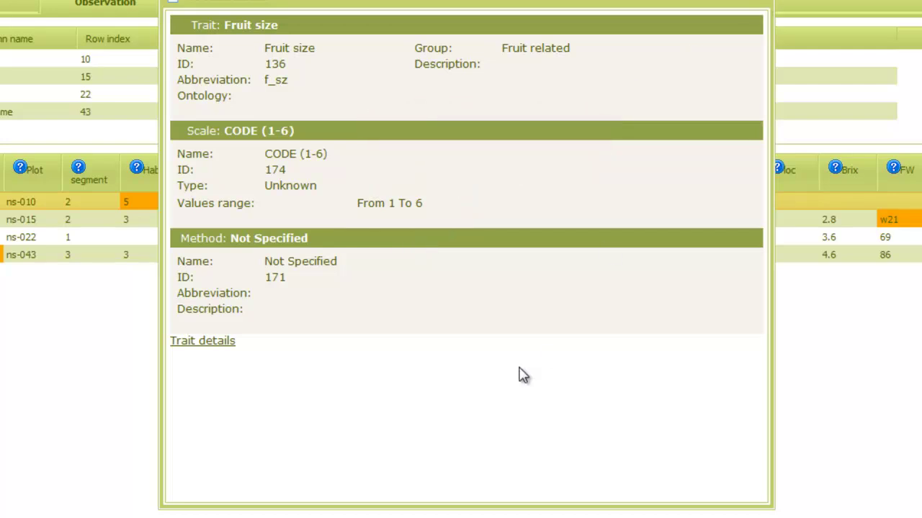
{"action": "left_click", "coordinate": [764, 4]}
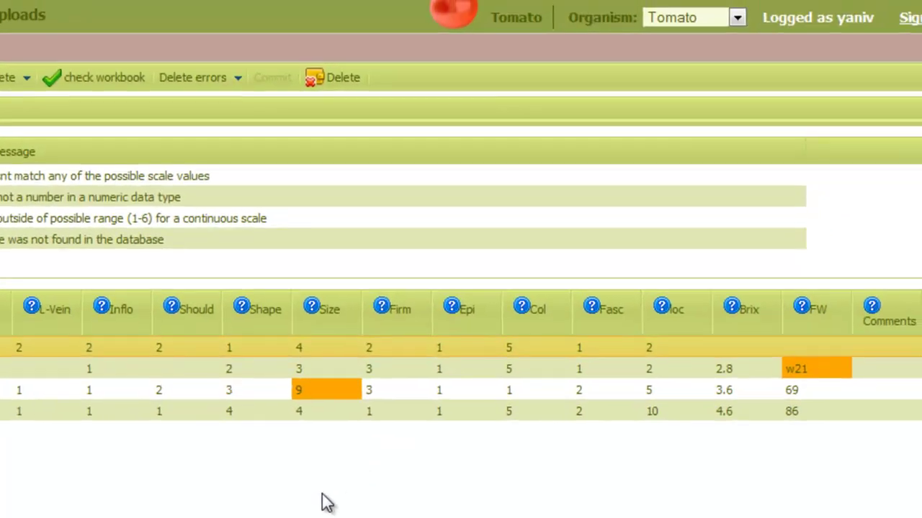
{"action": "left_click", "coordinate": [314, 387]}
{"action": "key", "text": "BackSpace"}
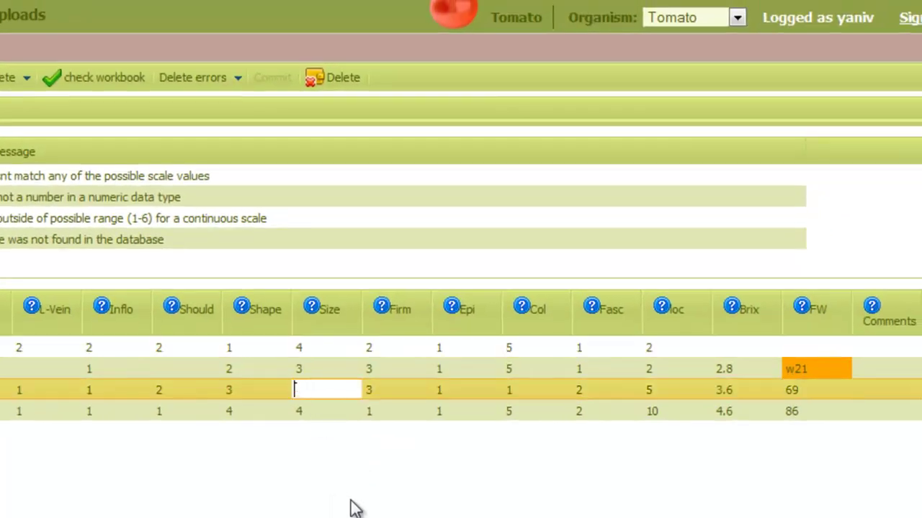
{"action": "key", "text": "Return"}
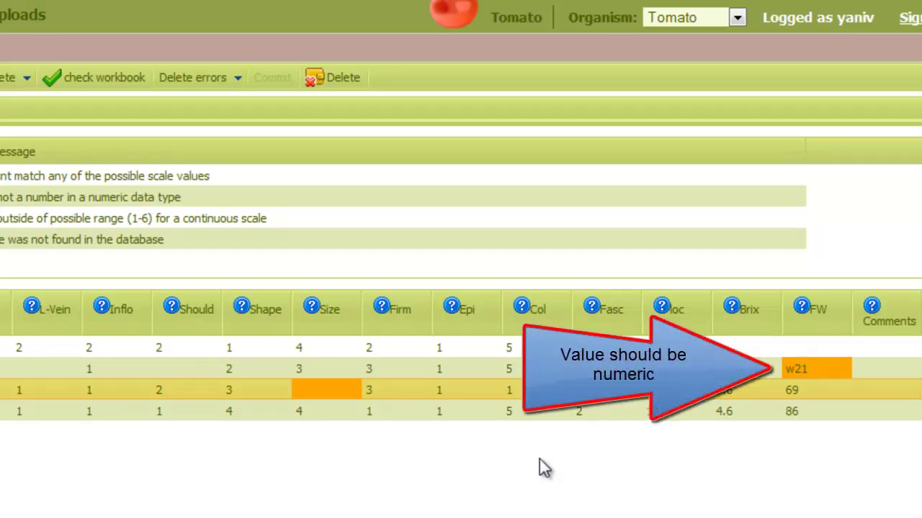
- Correct the non-numeric FW value of line L15 to 21
{"action": "left_click", "coordinate": [794, 369]}
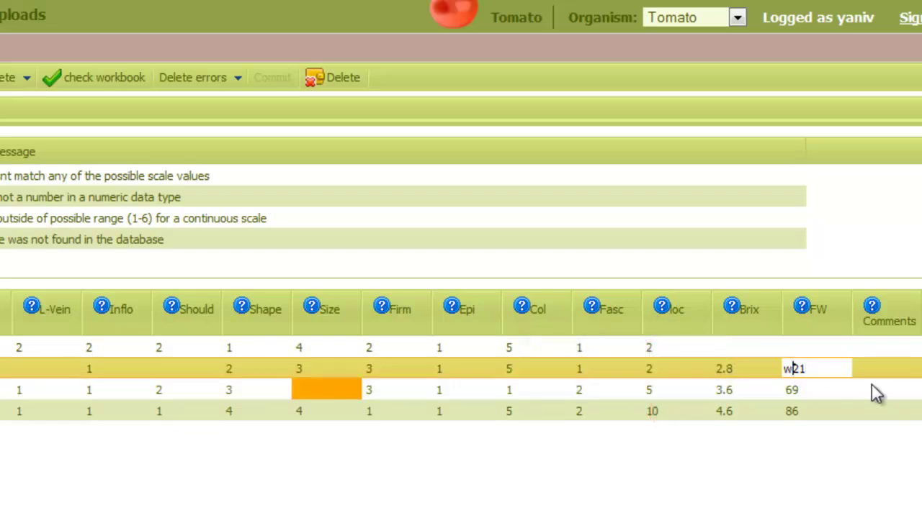
{"action": "key", "text": "BackSpace"}
{"action": "key", "text": "Return"}
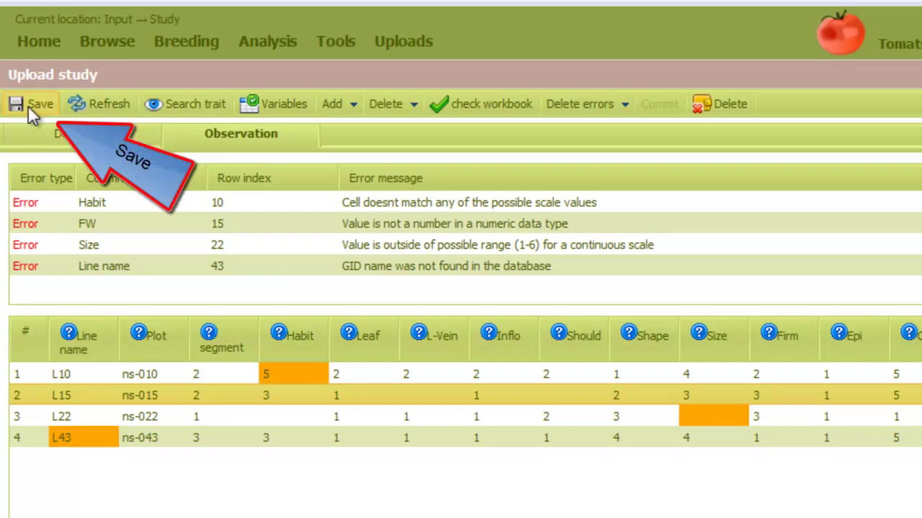
- Save the corrected observation data, recheck the workbook for errors and dismiss the summary
{"action": "left_click", "coordinate": [28, 106]}
{"action": "key", "text": "Return"}
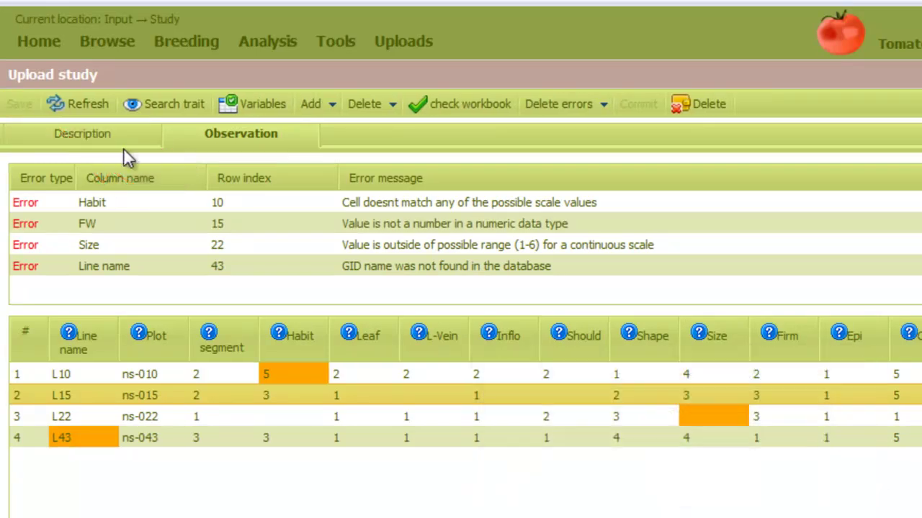
{"action": "left_click", "coordinate": [464, 106]}
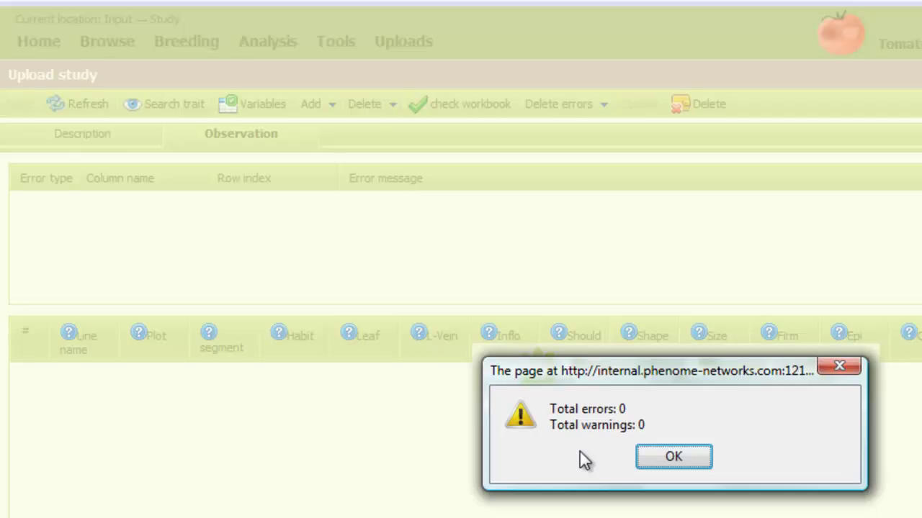
{"action": "left_click", "coordinate": [674, 457]}
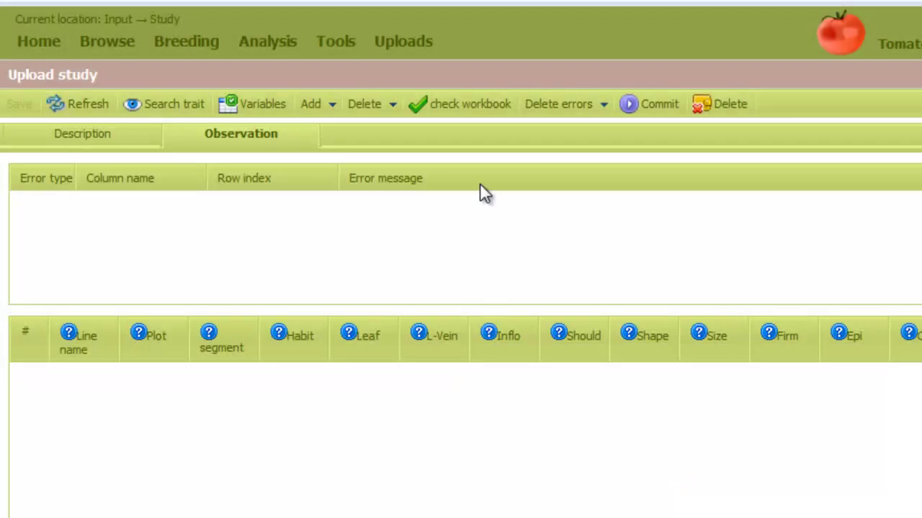
- Commit the study to the database with permissions for the Everyone group and dismiss the confirmation
{"action": "left_click", "coordinate": [648, 104]}
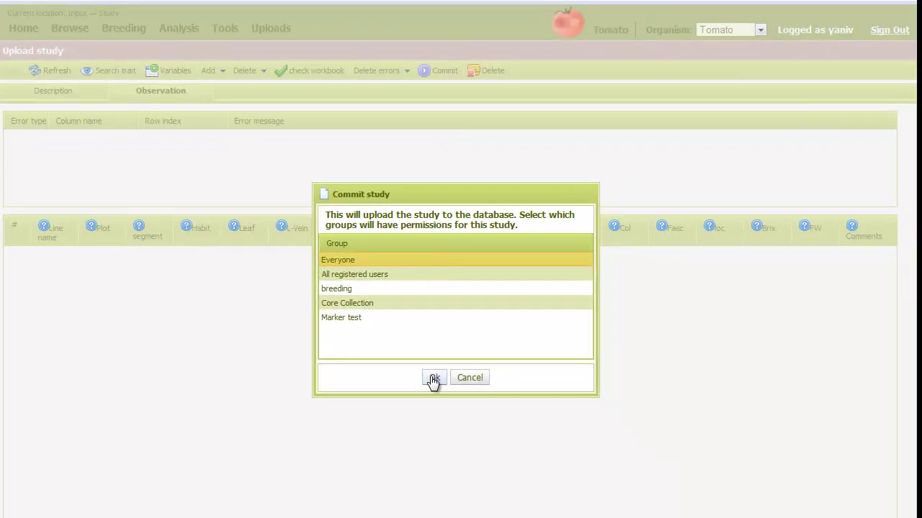
{"action": "left_click", "coordinate": [501, 434]}
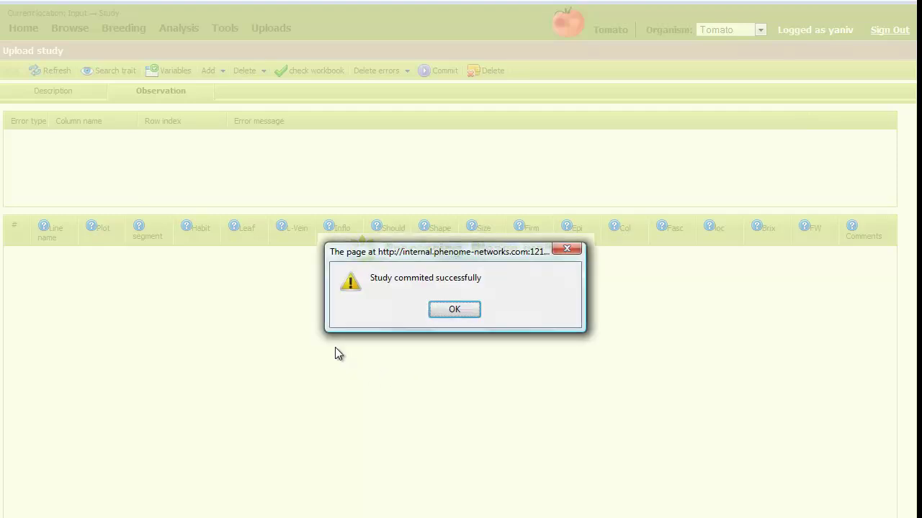
{"action": "left_click", "coordinate": [452, 312]}
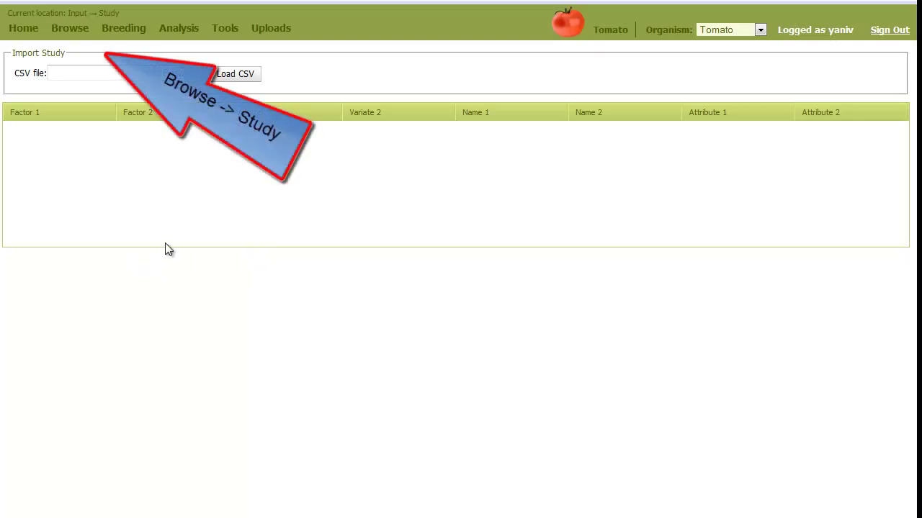
- Browse the study sets, move the Akko summer 12 study into the Program A folder and expand that folder
{"action": "left_click", "coordinate": [66, 27]}
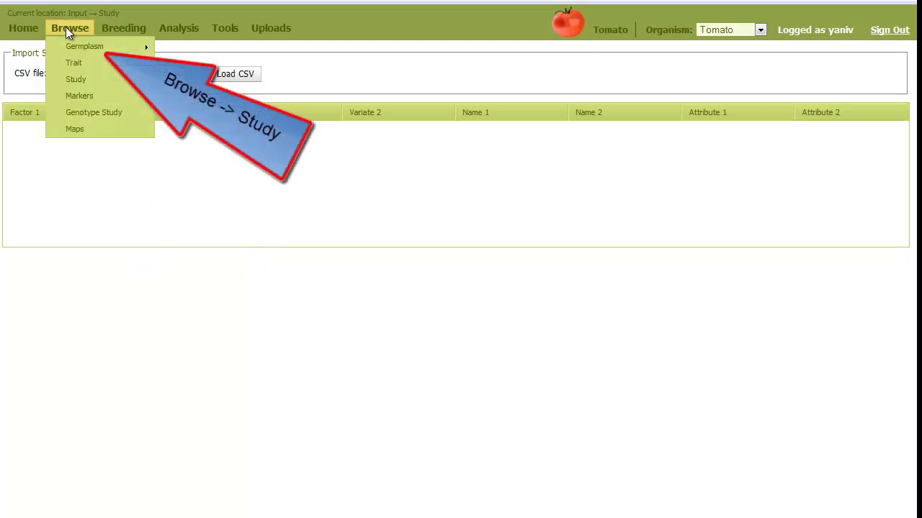
{"action": "left_click", "coordinate": [77, 78]}
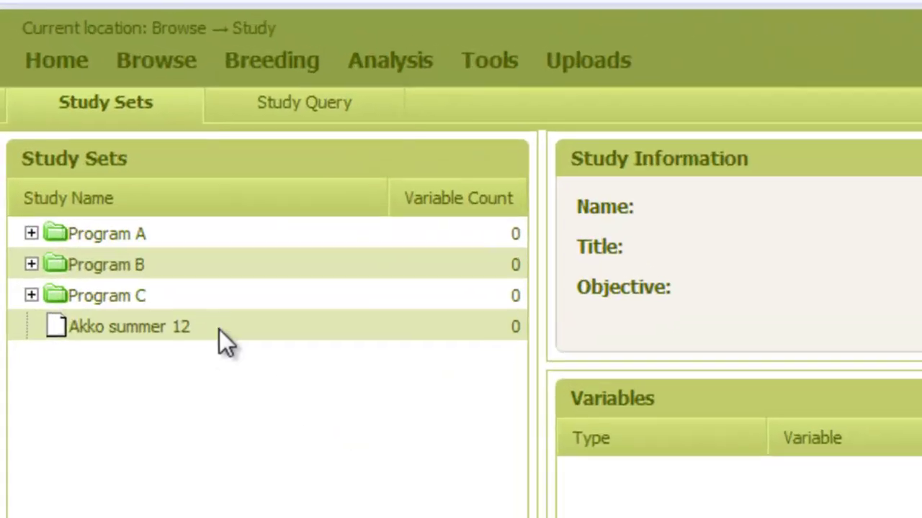
{"action": "left_click", "coordinate": [186, 324]}
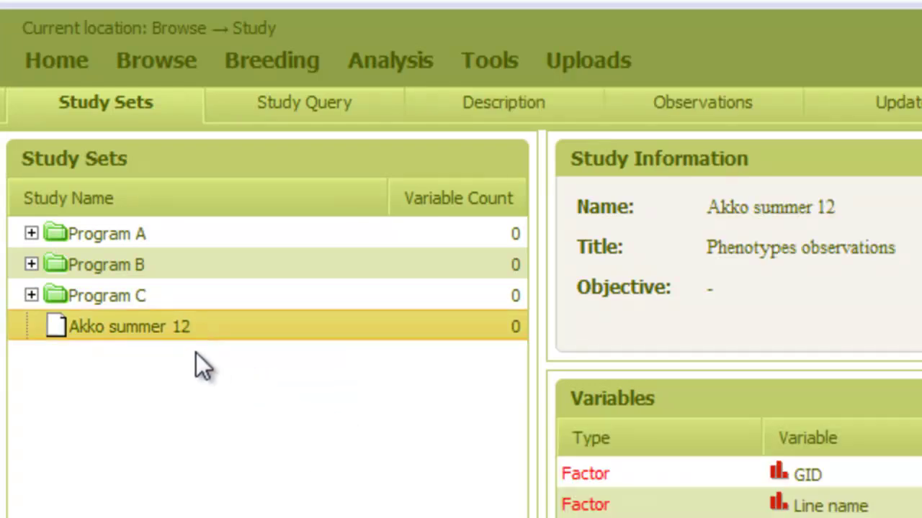
{"action": "left_click_drag", "start_coordinate": [199, 329], "coordinate": [152, 233]}
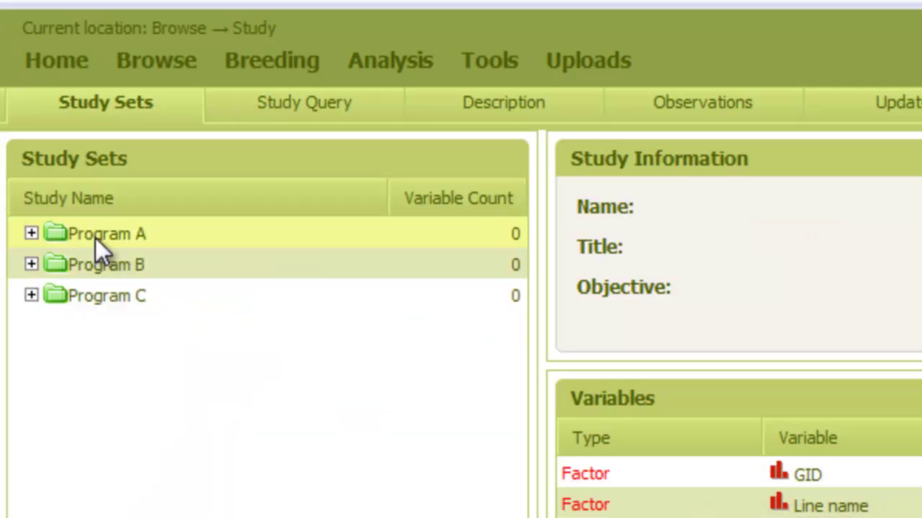
{"action": "left_click", "coordinate": [32, 232]}
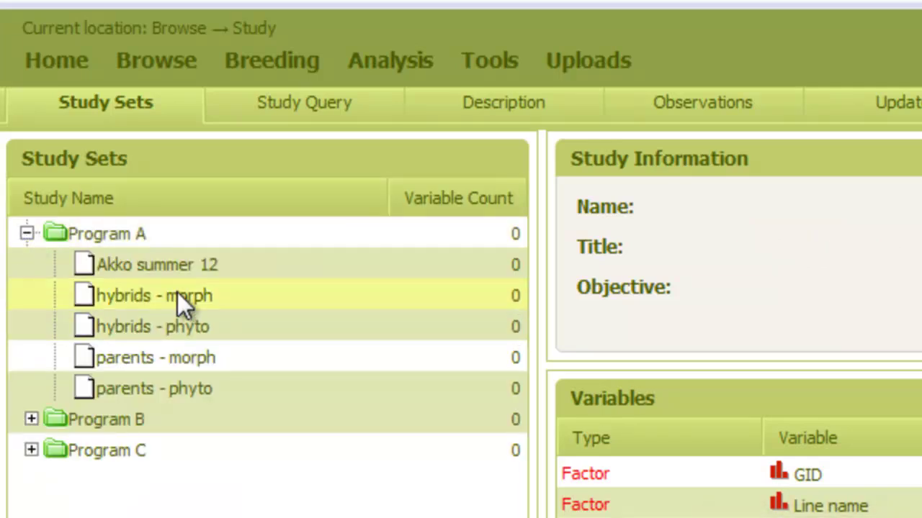
- Open the observations of the Akko summer 12 study in Program A
{"action": "left_click", "coordinate": [246, 266]}
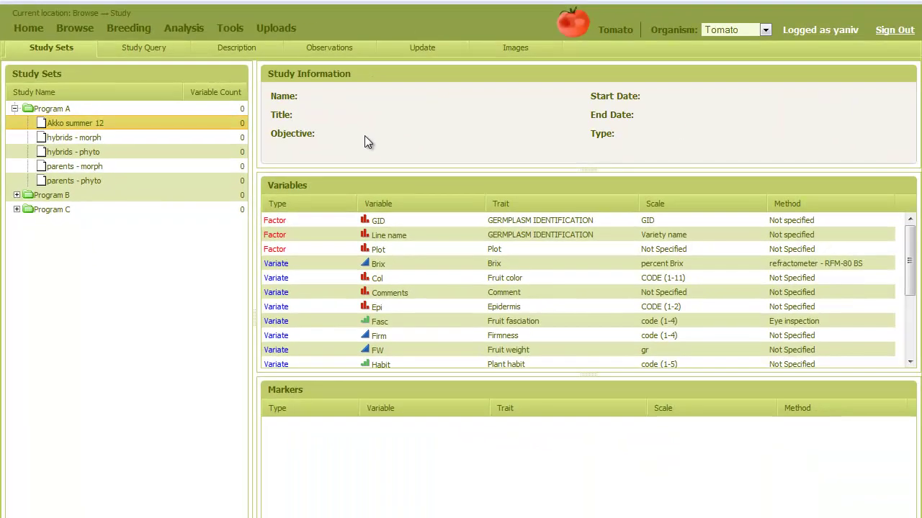
{"action": "left_click", "coordinate": [331, 50]}
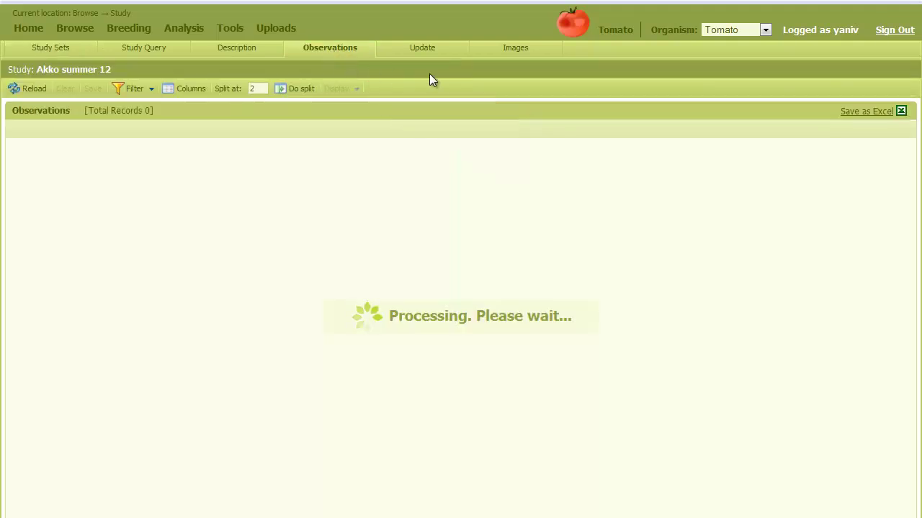